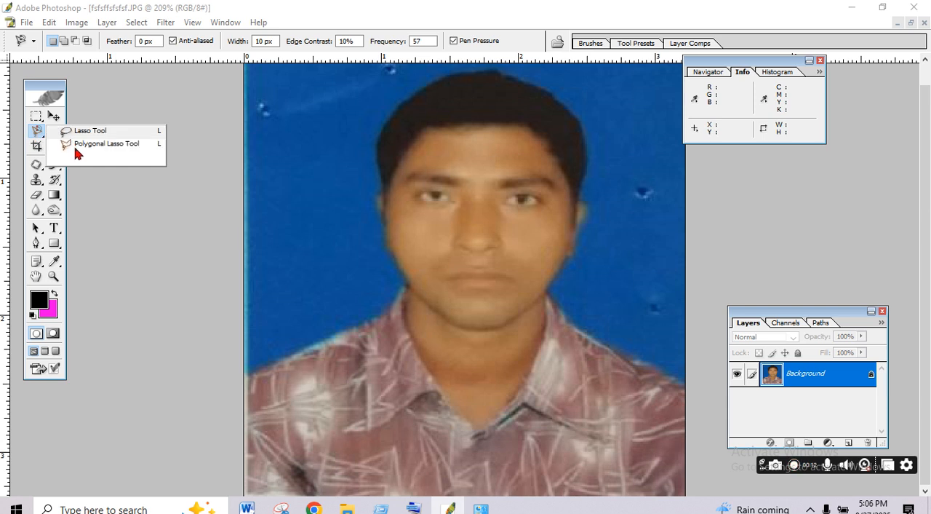
- Trace the blue backdrop around the man's head and shoulders with the Magnetic Lasso and fill it with the magenta background colour
{"action": "left_click", "coordinate": [51, 92]}
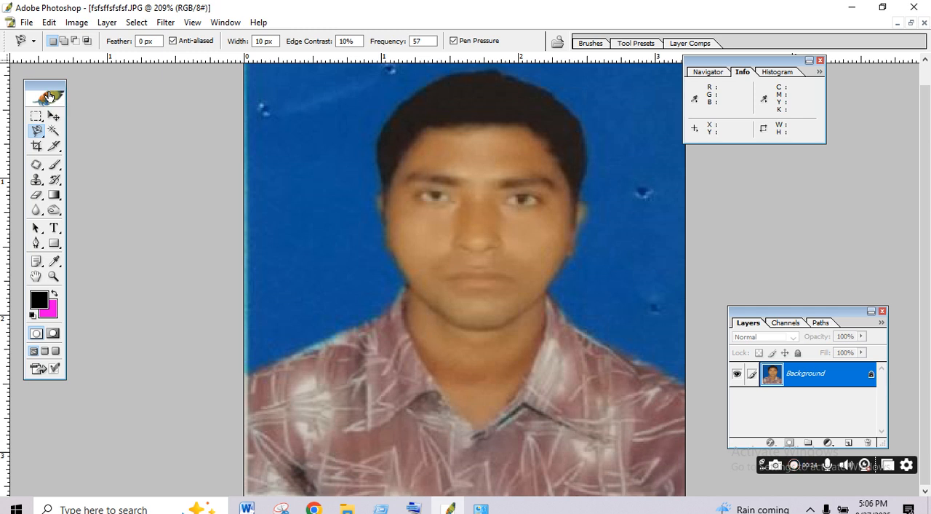
{"action": "right_click", "coordinate": [39, 130]}
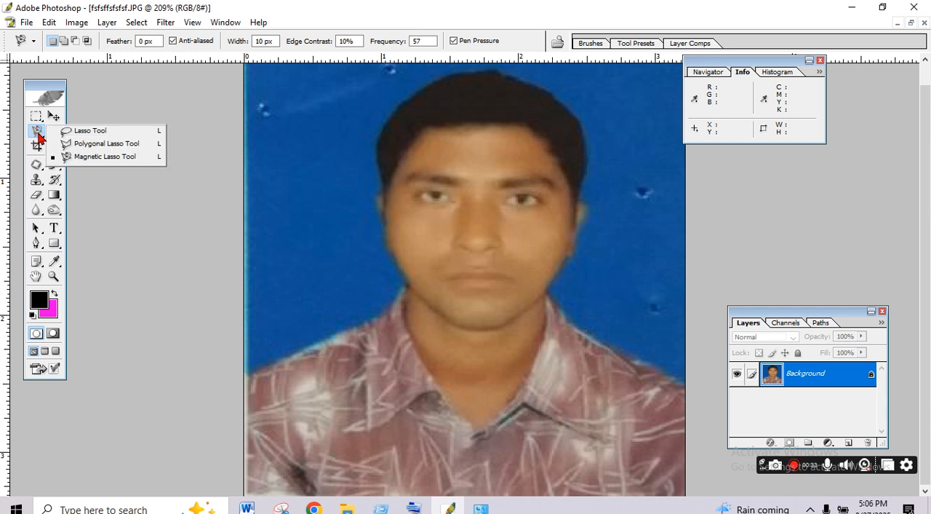
{"action": "left_click", "coordinate": [99, 157]}
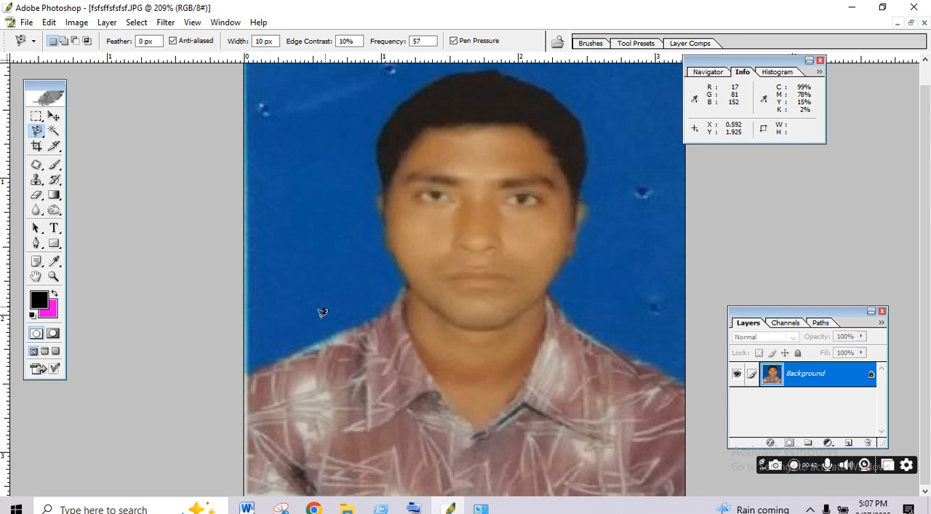
{"action": "left_click", "coordinate": [246, 374]}
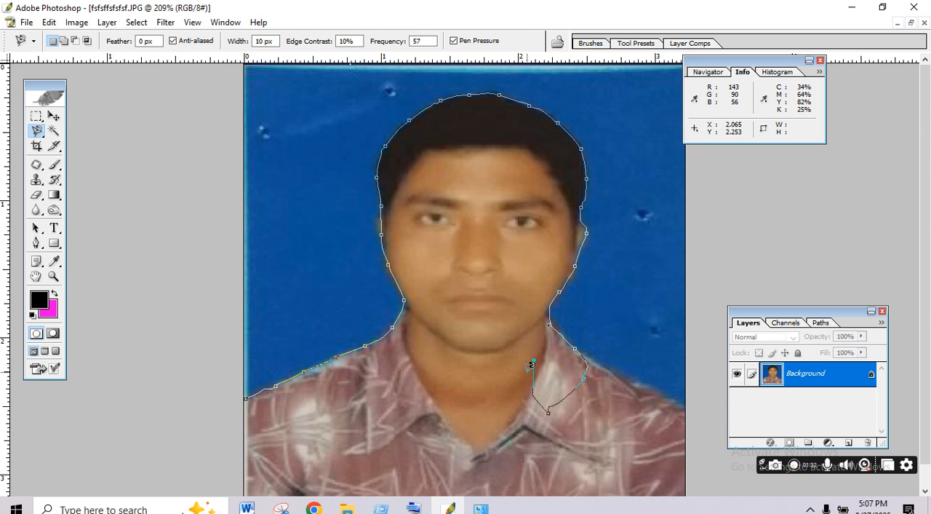
{"action": "key", "text": "BackSpace"}
{"action": "key", "text": "BackSpace"}
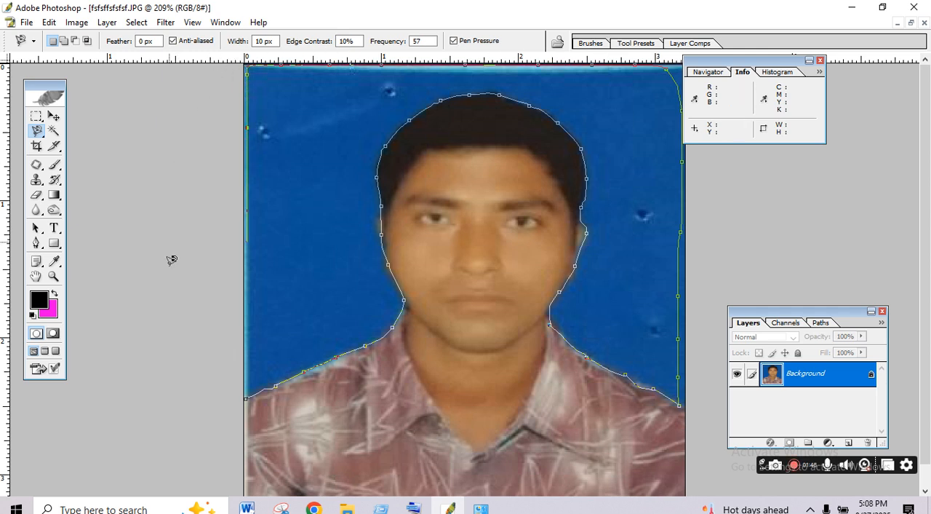
{"action": "left_click", "coordinate": [241, 384]}
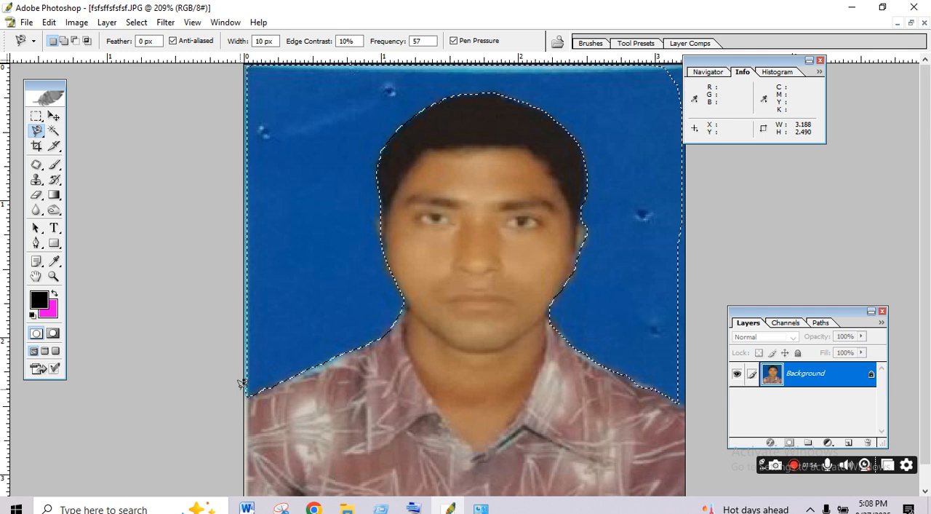
{"action": "key", "text": "Delete"}
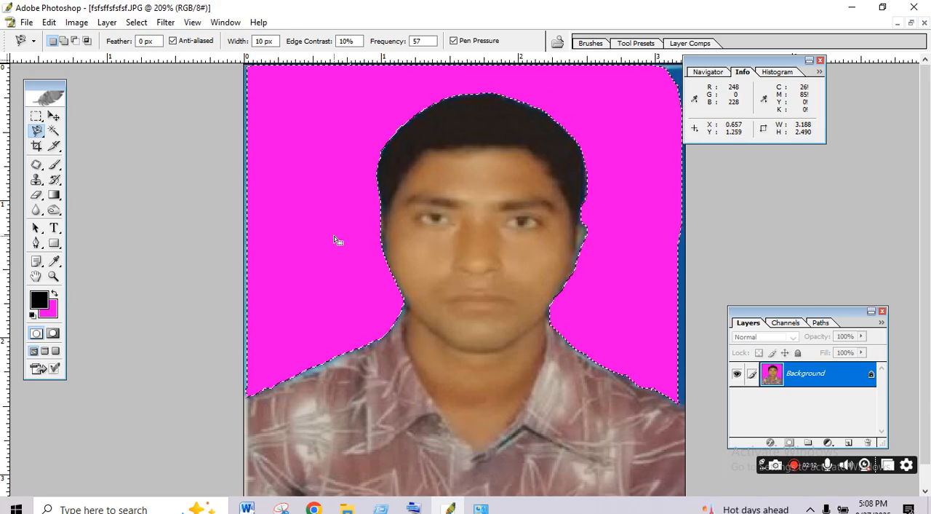
- Set the background colour to bright blue (RGB 0, 42, 255), fill the selected backdrop with it and deselect
{"action": "key", "text": "i"}
{"action": "left_click", "coordinate": [56, 305]}
{"action": "left_click_drag", "start_coordinate": [473, 382], "coordinate": [473, 391]}
{"action": "left_click", "coordinate": [581, 325]}
{"action": "key", "text": "l"}
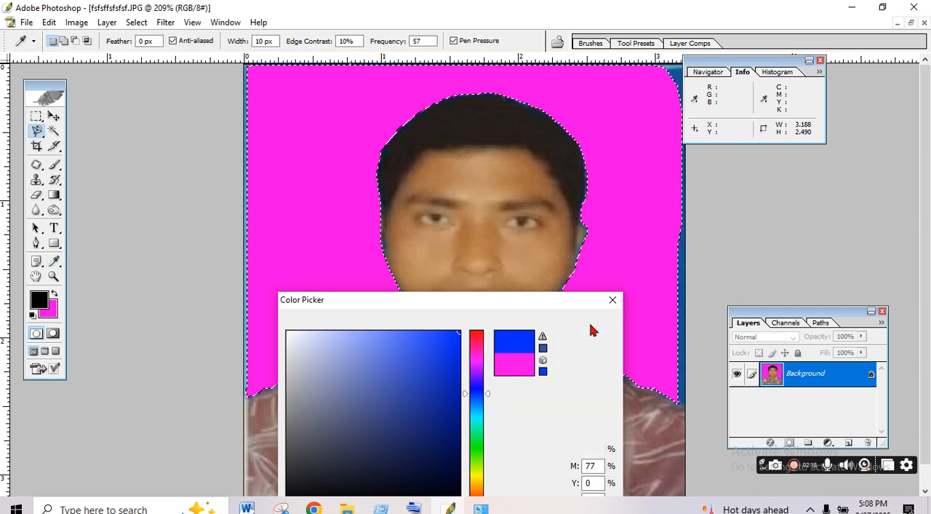
{"action": "key", "text": "Delete"}
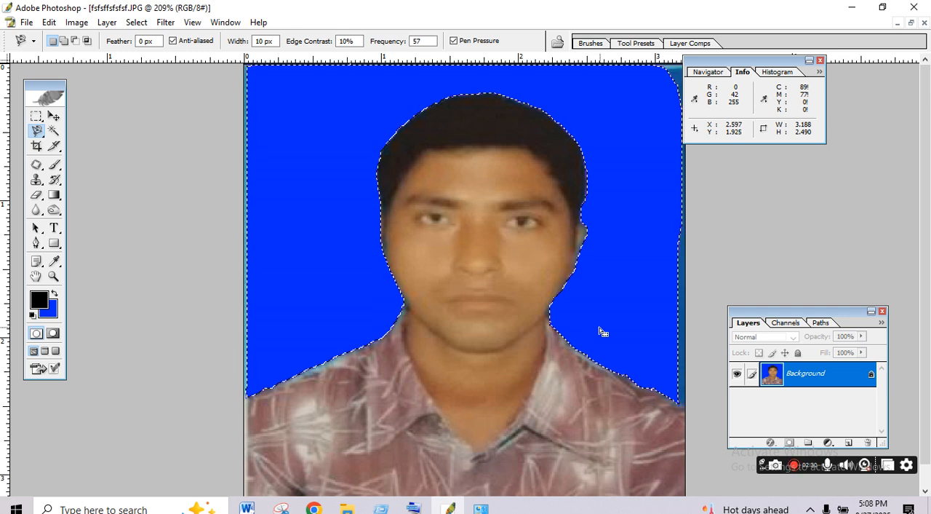
{"action": "left_click", "coordinate": [36, 121]}
{"action": "left_click", "coordinate": [126, 200]}
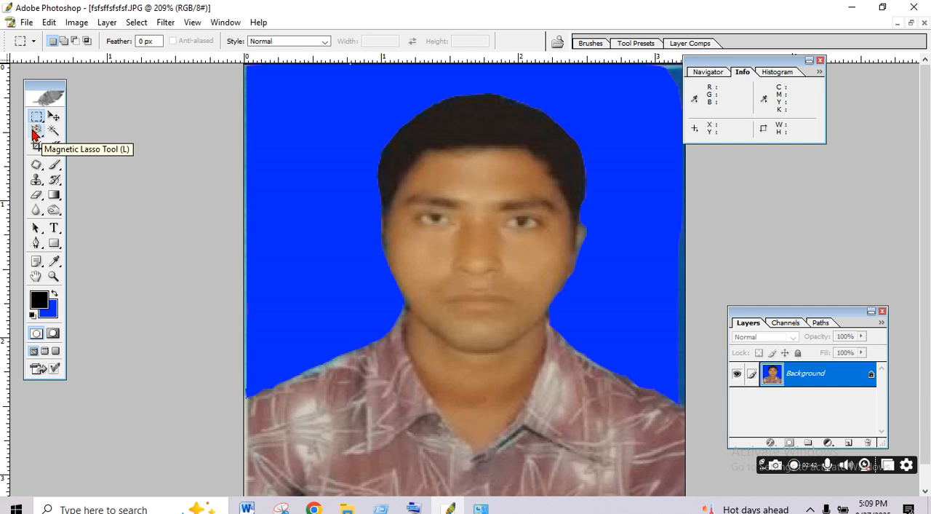
{"action": "left_click_drag", "start_coordinate": [36, 130], "coordinate": [58, 144]}
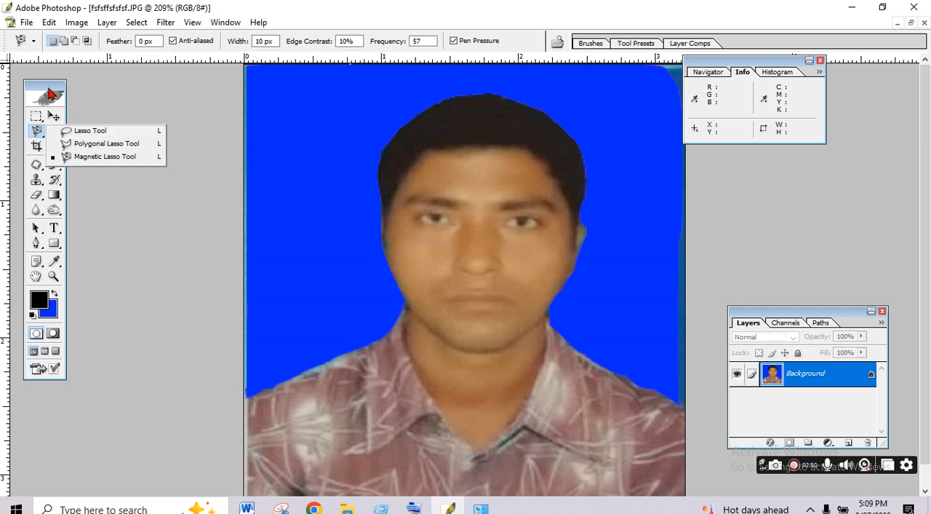
{"action": "left_click", "coordinate": [49, 91]}
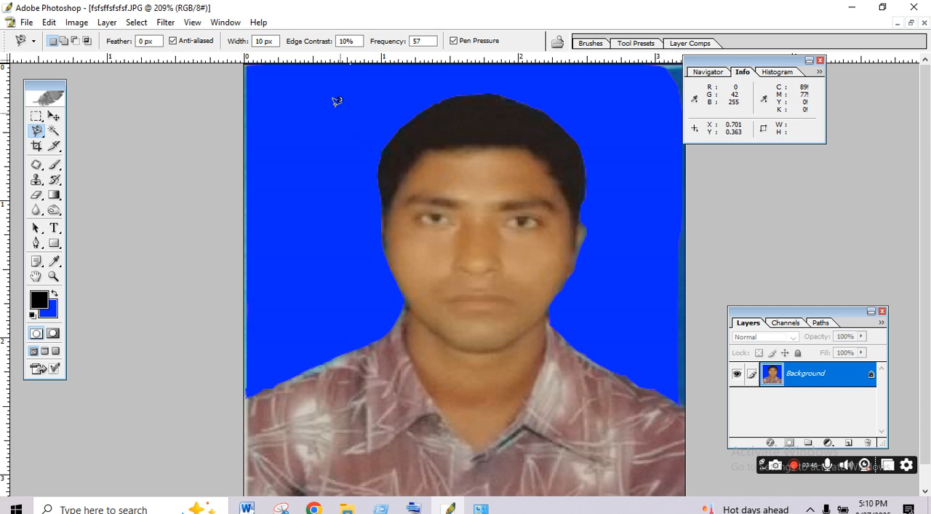
- Crop the photo around the head and shoulders to 1.5 in by 1.9 in at 300 pixels/inch
{"action": "left_click", "coordinate": [37, 146]}
{"action": "mouse_move", "coordinate": [335, 86]}
{"action": "left_mouse_down"}
{"action": "mouse_move", "coordinate": [624, 426]}
{"action": "mouse_move", "coordinate": [659, 444]}
{"action": "mouse_move", "coordinate": [635, 465]}
{"action": "left_mouse_up"}
{"action": "left_click_drag", "start_coordinate": [613, 436], "coordinate": [610, 433]}
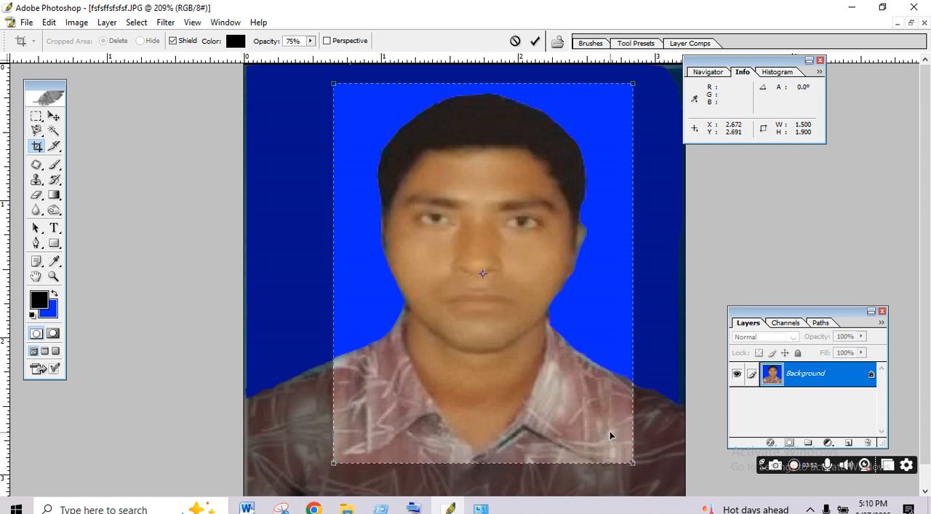
{"action": "key", "text": "Return"}
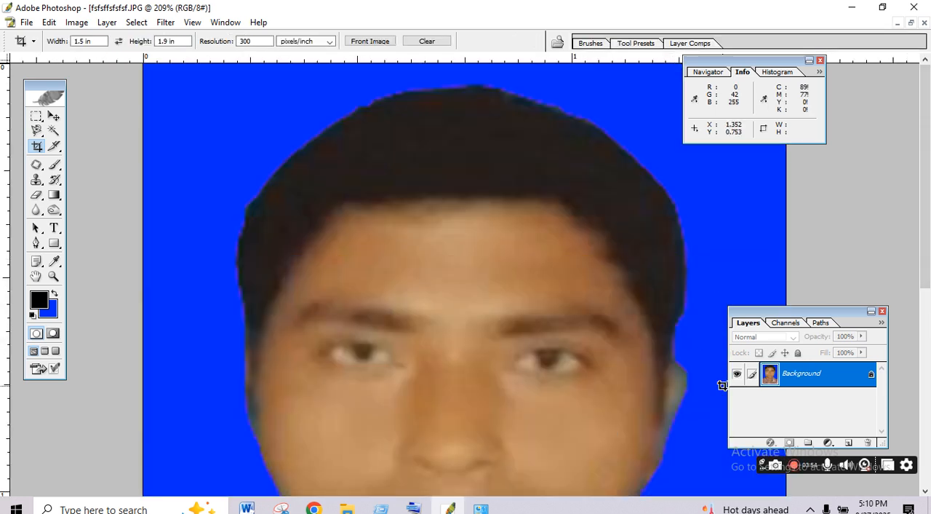
{"action": "key", "text": "ctrl+0"}
{"action": "scroll", "coordinate": [726, 381], "scroll_direction": "down", "scroll_amount": 2}
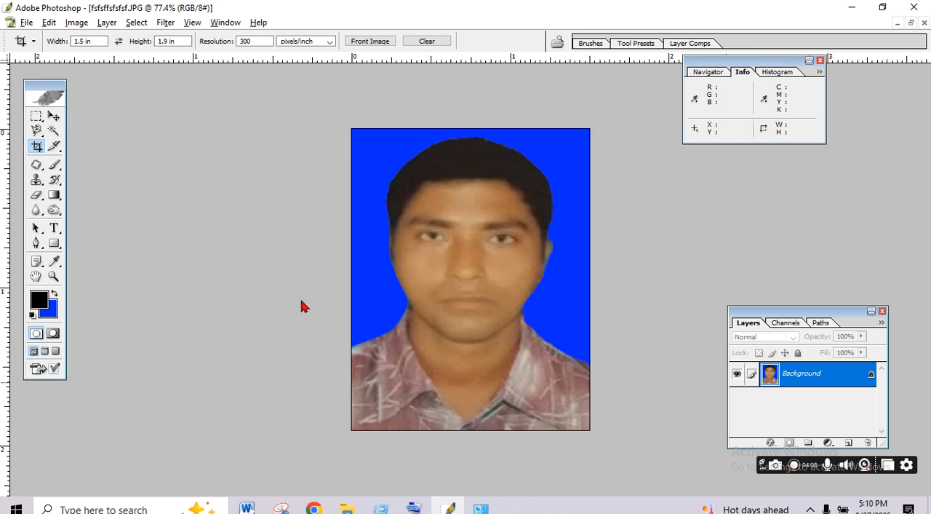
- Set the background colour to white, select the blue backdrop with the Magic Wand, fill it with white and deselect
{"action": "left_click", "coordinate": [55, 132]}
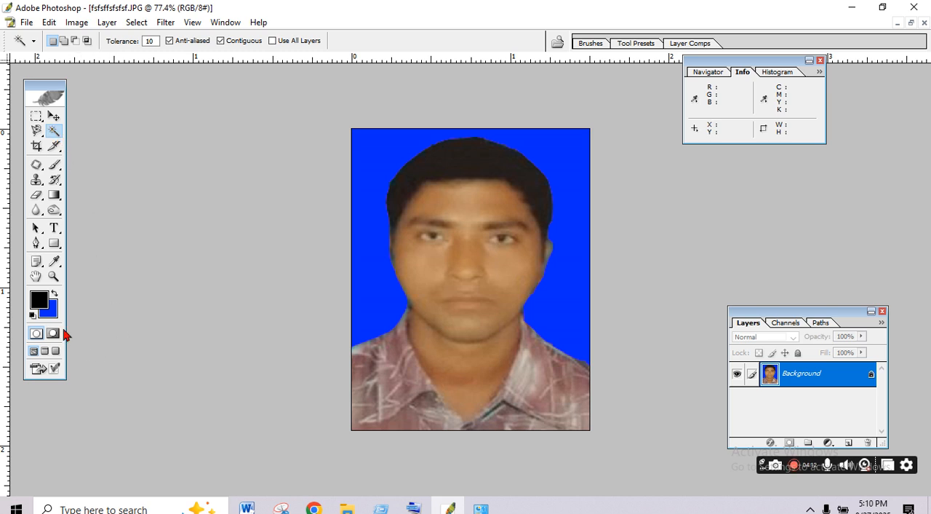
{"action": "left_click", "coordinate": [49, 311]}
{"action": "left_click", "coordinate": [287, 332]}
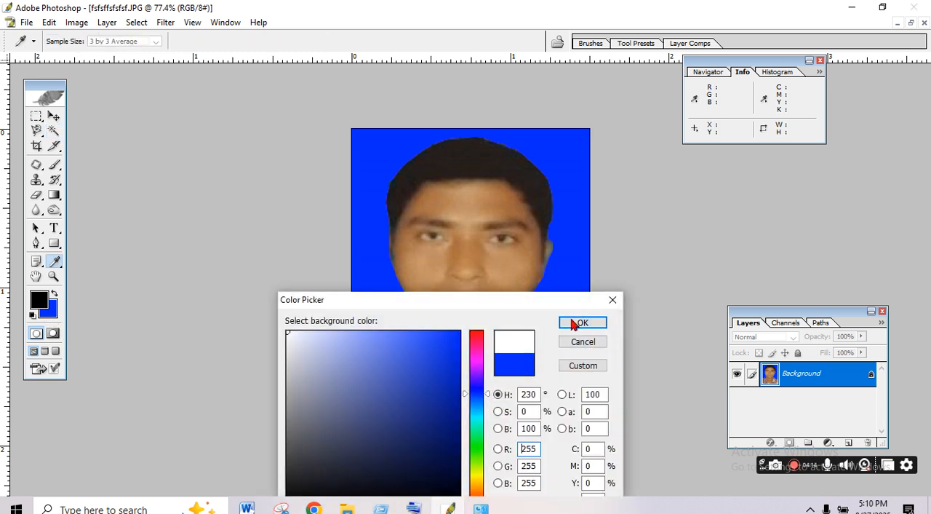
{"action": "left_click", "coordinate": [582, 325]}
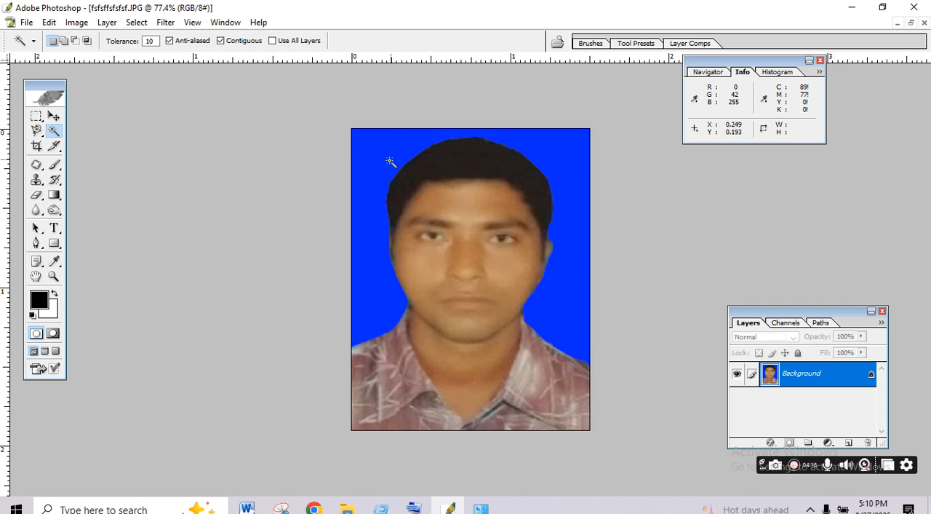
{"action": "left_click", "coordinate": [373, 154]}
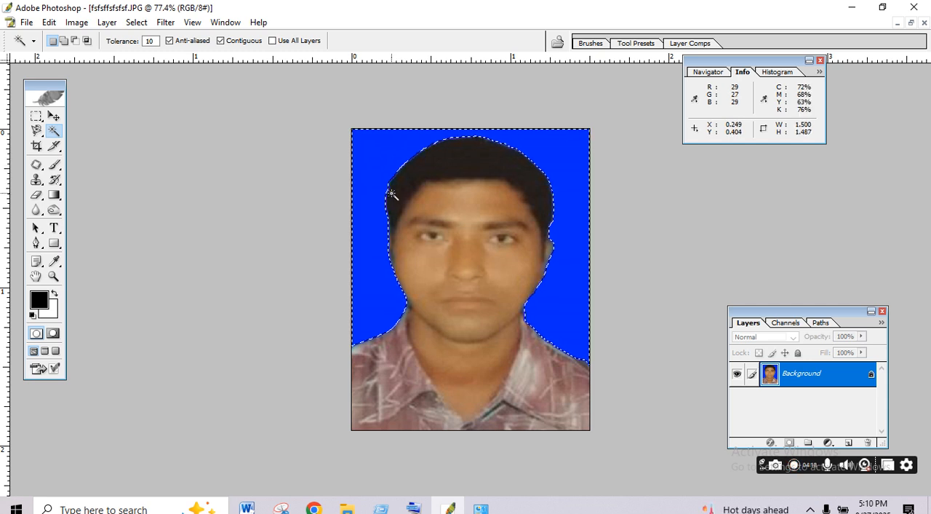
{"action": "key", "text": "Delete"}
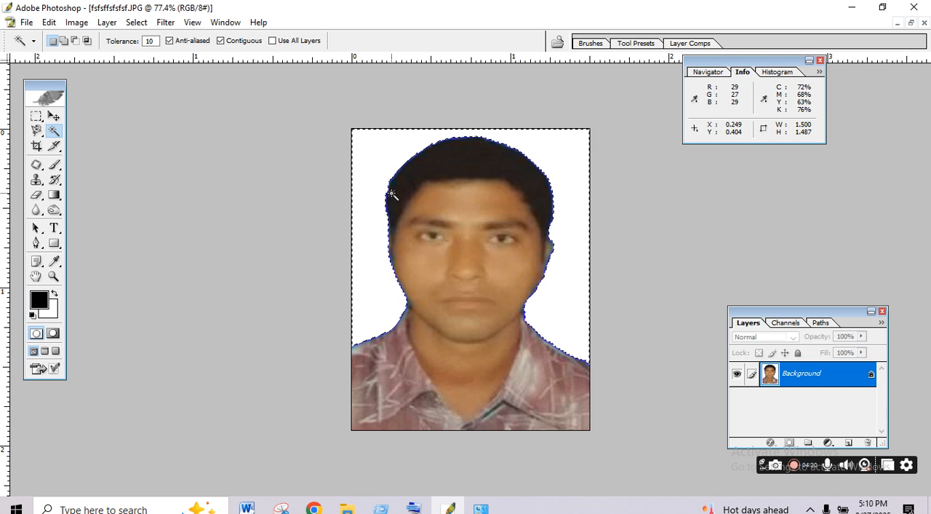
{"action": "key", "text": "ctrl+d"}
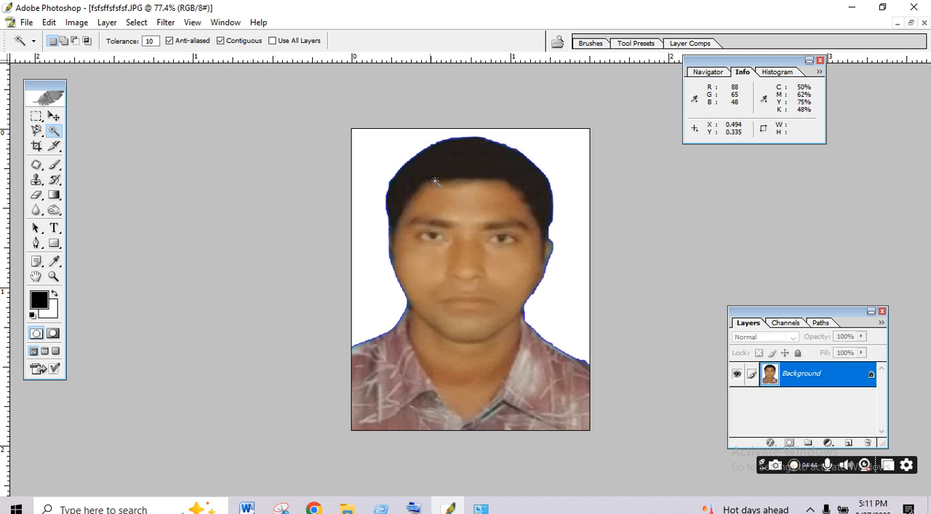
- Try Magic Wand selections on the man's hair, forehead and cheek one after another
{"action": "left_click", "coordinate": [456, 170]}
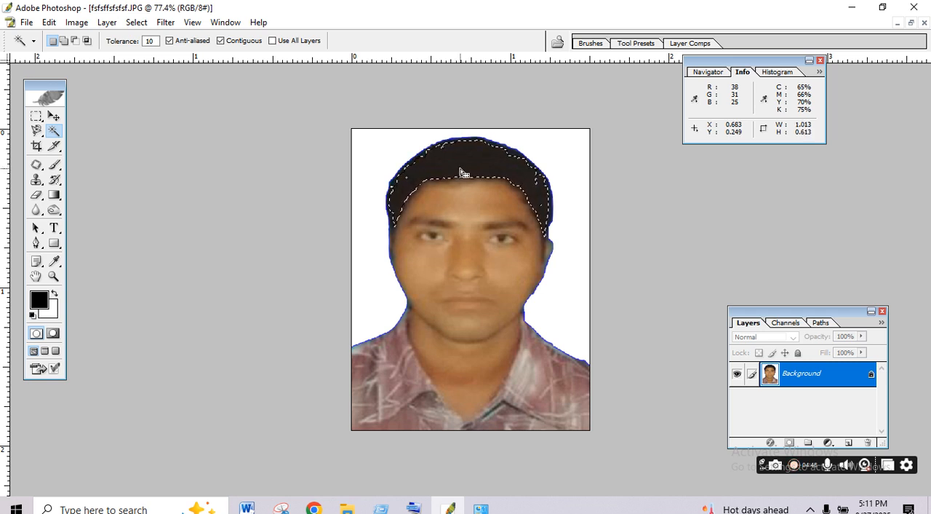
{"action": "left_click", "coordinate": [469, 224]}
{"action": "left_click", "coordinate": [477, 213]}
{"action": "left_click", "coordinate": [494, 280]}
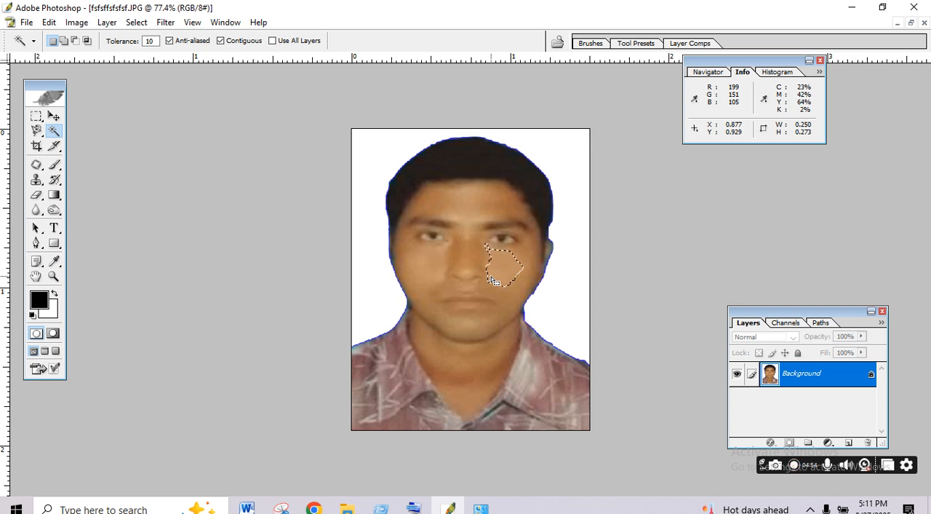
- Select the white backdrop with the Magic Wand and fill it with a darker blue background colour (RGB 0, 33, 202)
{"action": "left_click", "coordinate": [377, 158]}
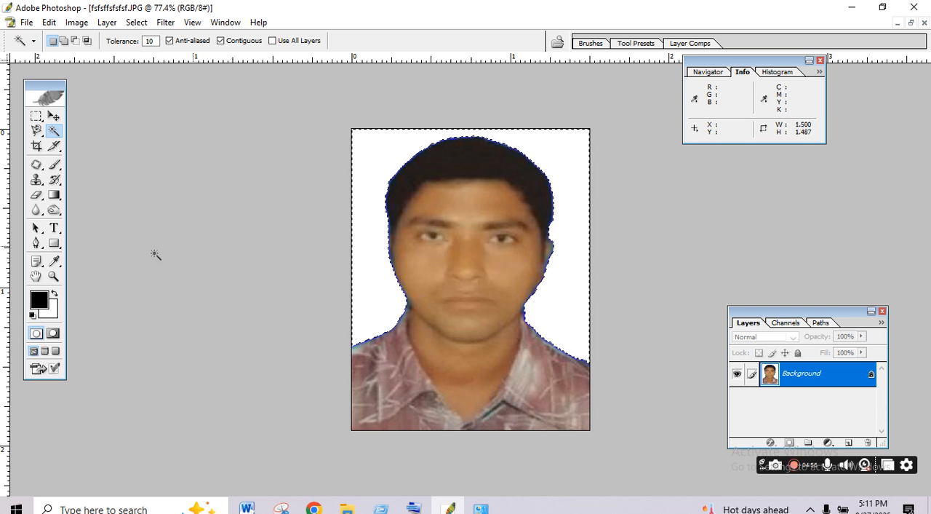
{"action": "left_click", "coordinate": [51, 313]}
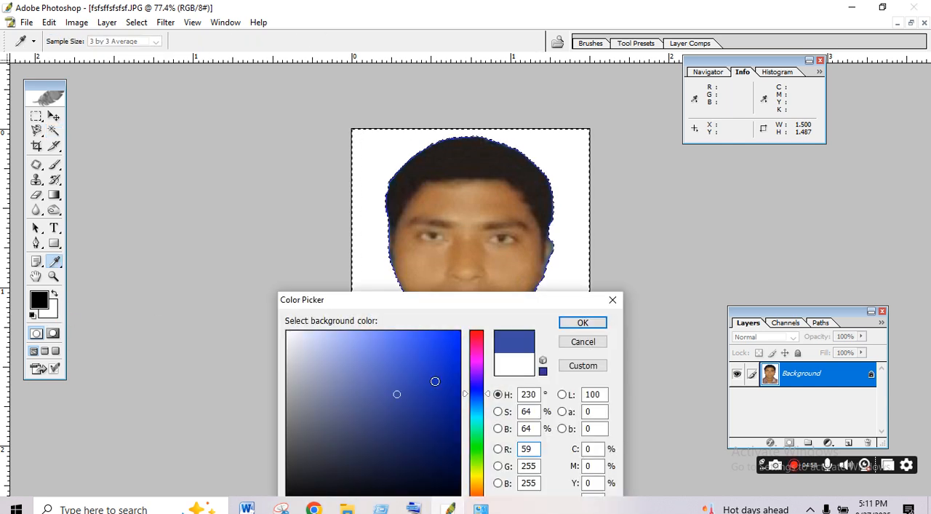
{"action": "left_click", "coordinate": [578, 322]}
{"action": "key", "text": "w"}
{"action": "key", "text": "ctrl+BackSpace"}
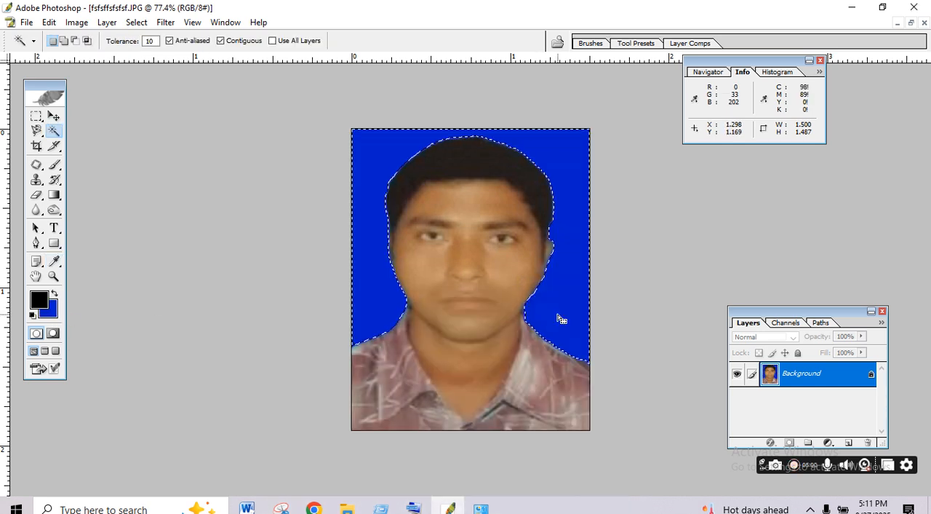